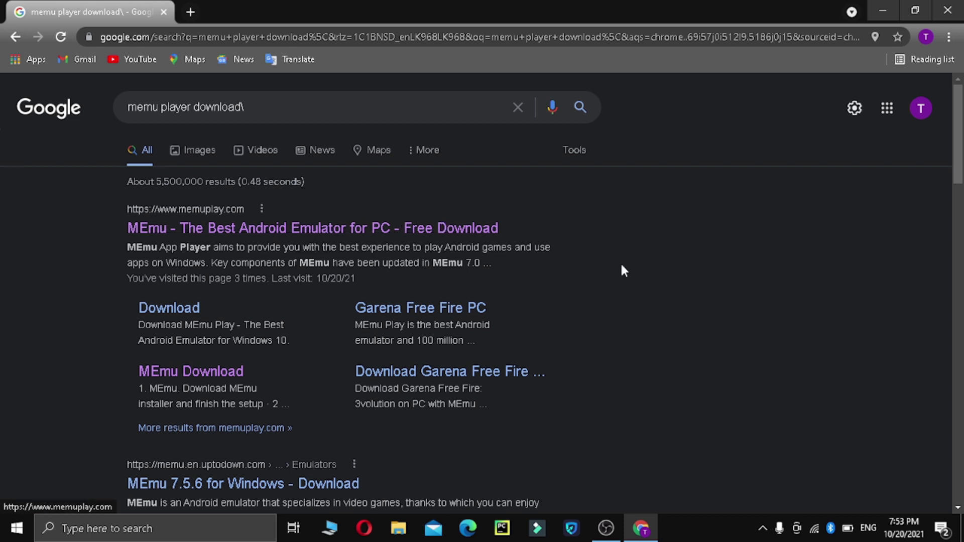
Step: Open the memuplay.com result and start downloading the MEmu version 7.5.6 installer
click(414, 229)
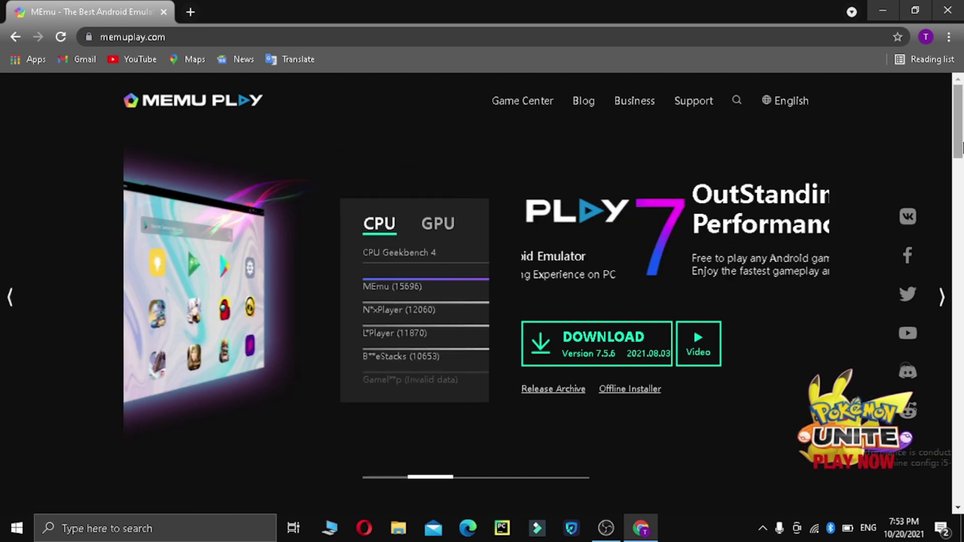
drag(962, 148, 962, 125)
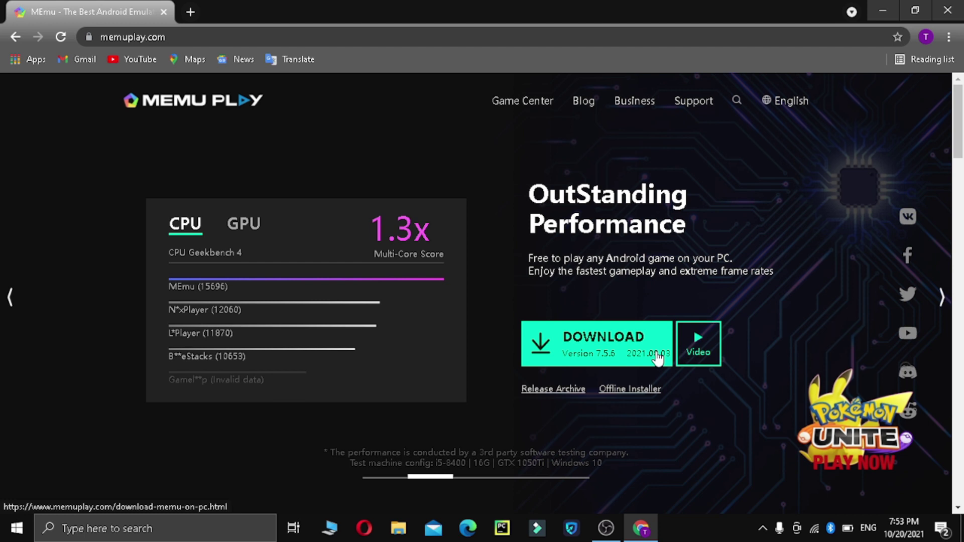
click(614, 351)
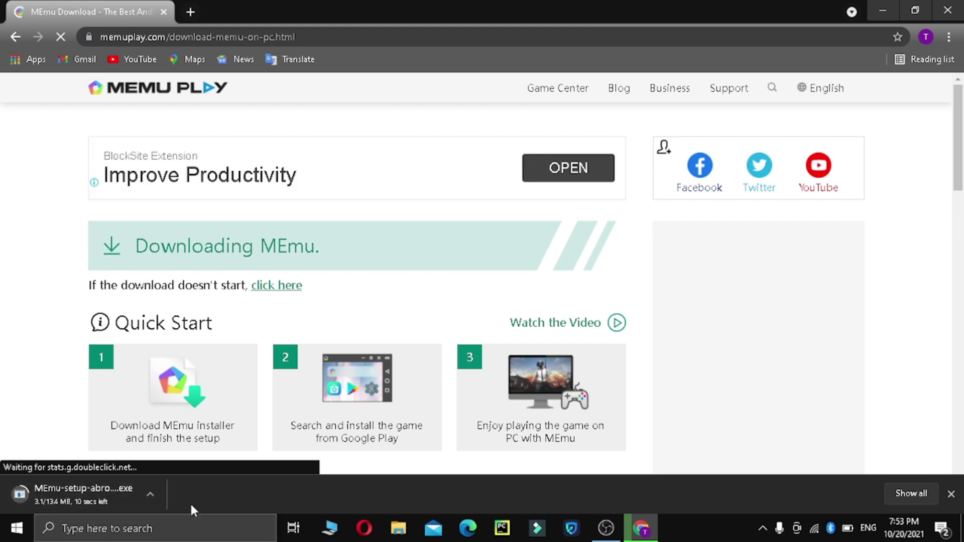
Step: Pause the MEmu installer download and exit Chrome despite the pending download
click(156, 495)
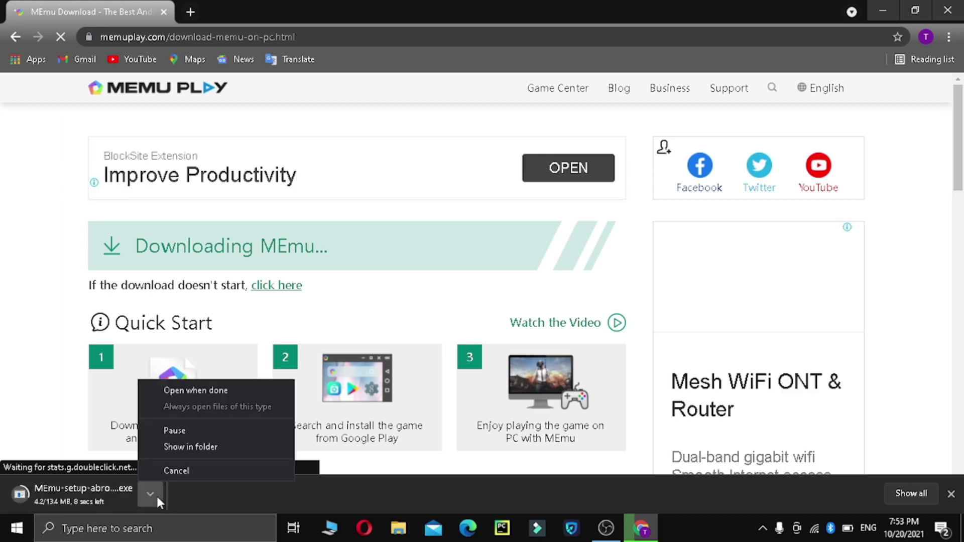
click(201, 431)
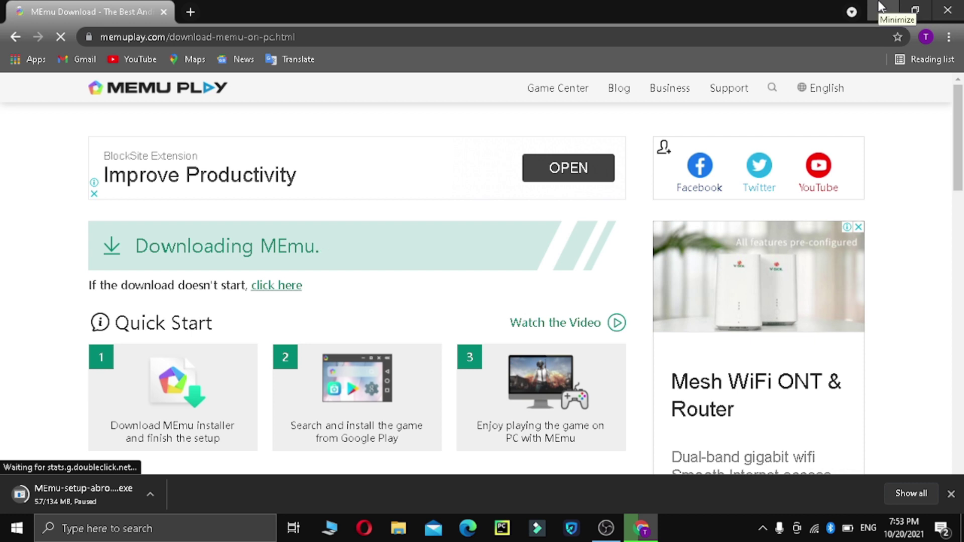
click(948, 10)
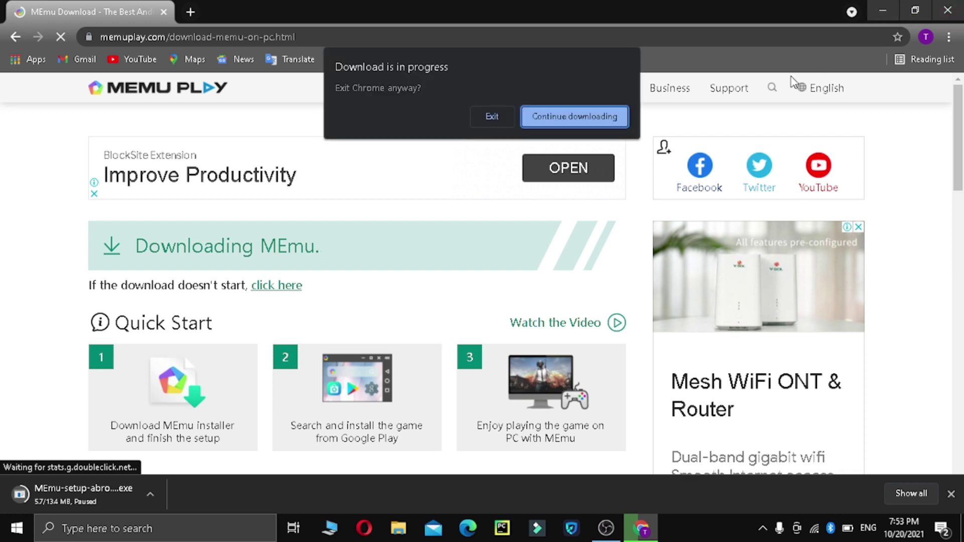
click(510, 125)
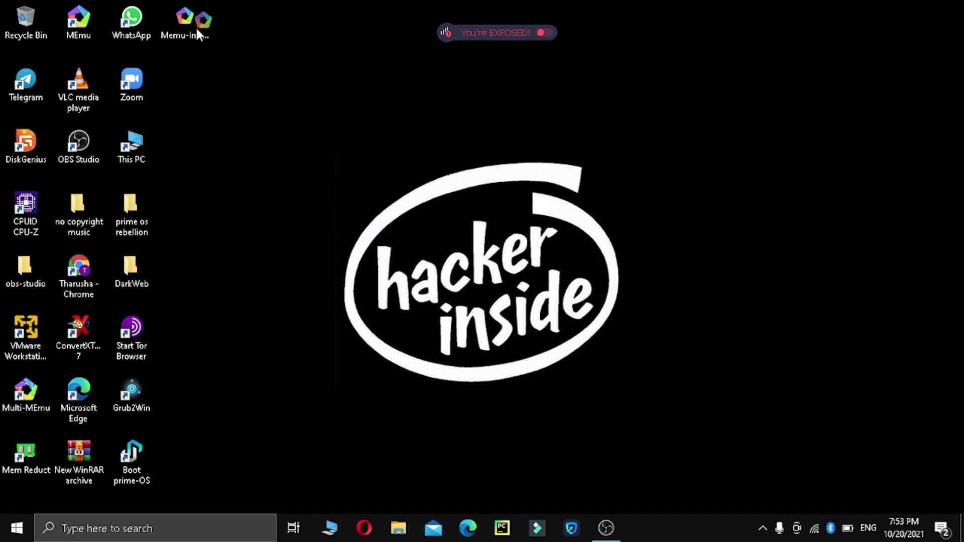
drag(202, 28, 187, 34)
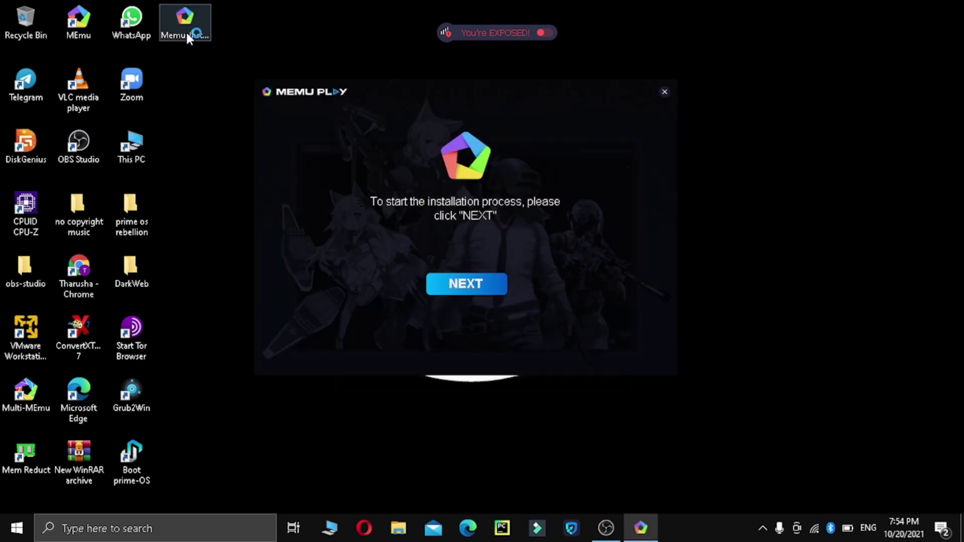
click(471, 286)
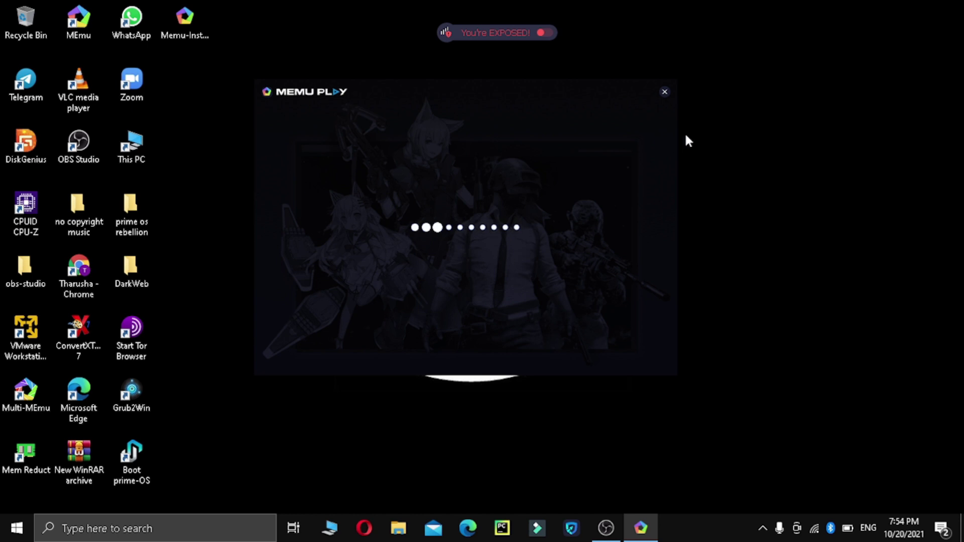
click(665, 95)
click(516, 315)
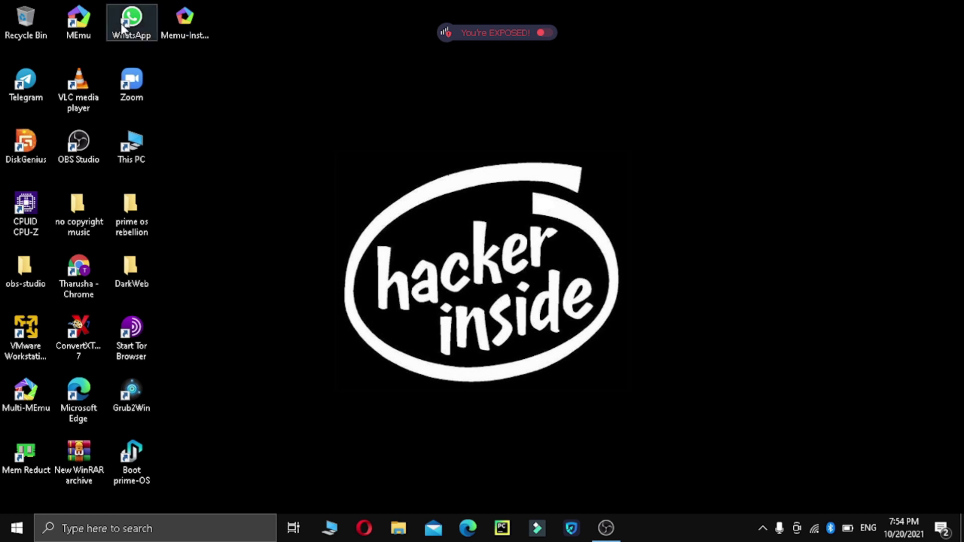
Step: Run MEmu as administrator from its desktop shortcut and maximize the emulator window
right_click(94, 28)
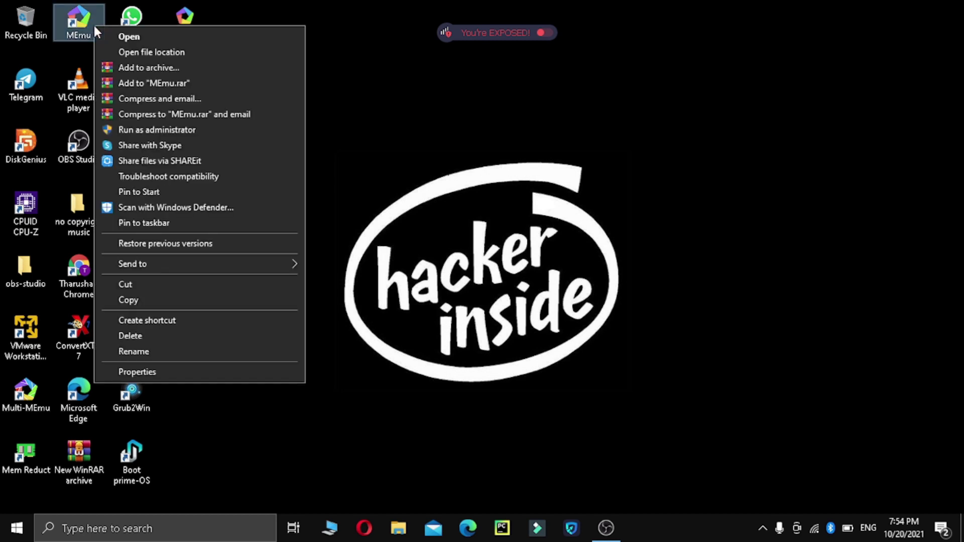
click(186, 129)
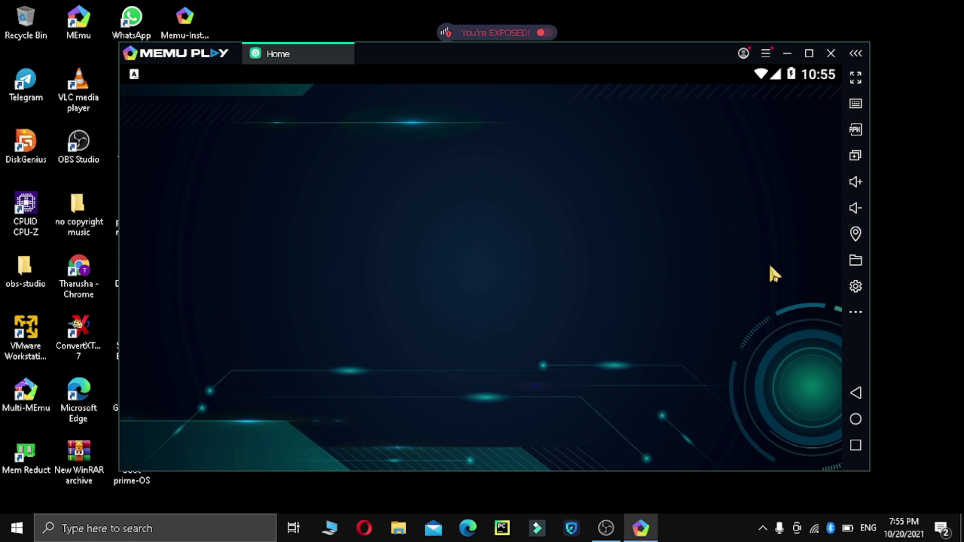
drag(639, 60, 646, 215)
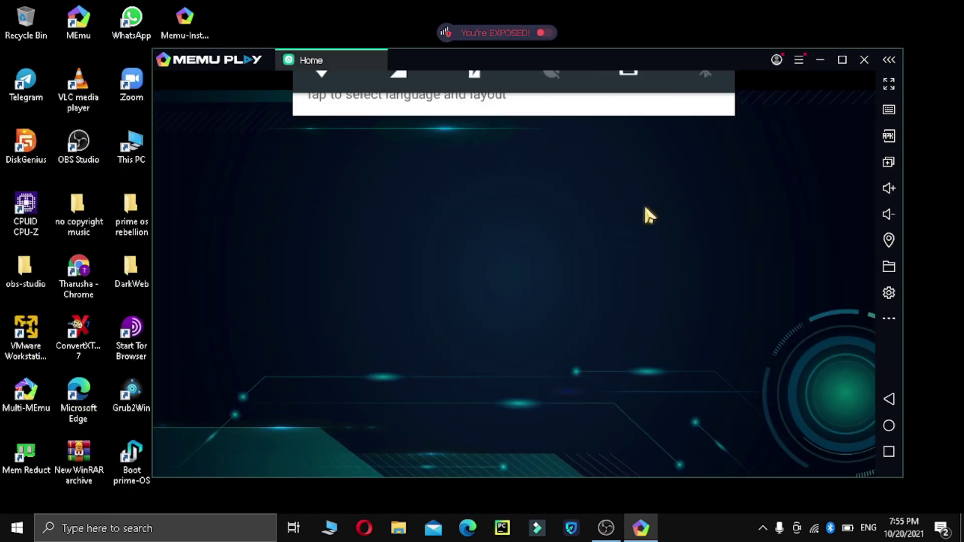
click(759, 212)
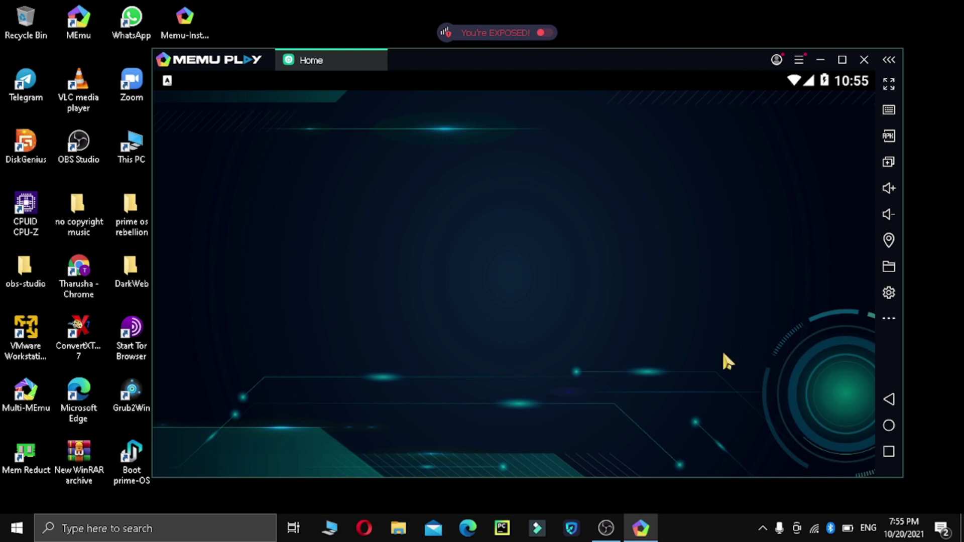
click(842, 60)
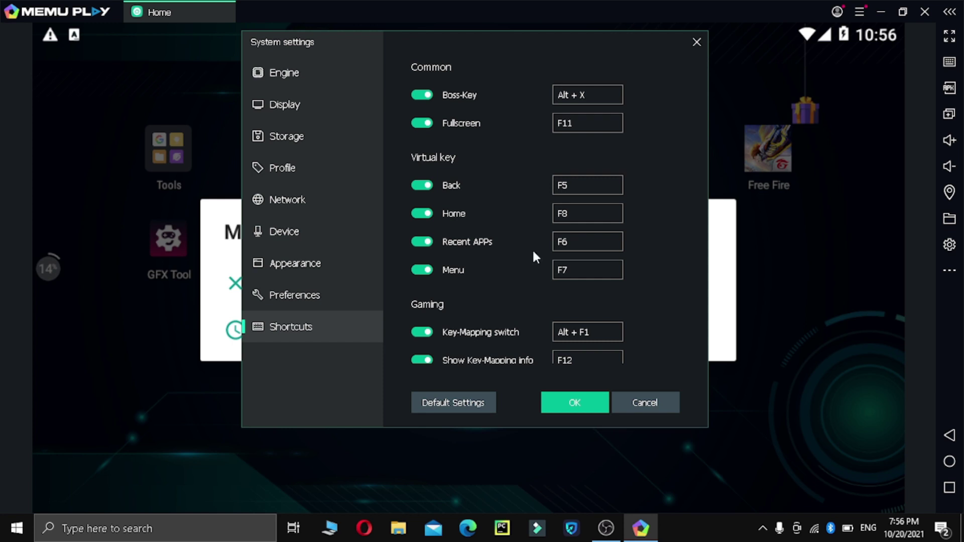
Step: Choose to wait for the unresponsive MEmu launcher and open the Engine section of the system settings
click(695, 42)
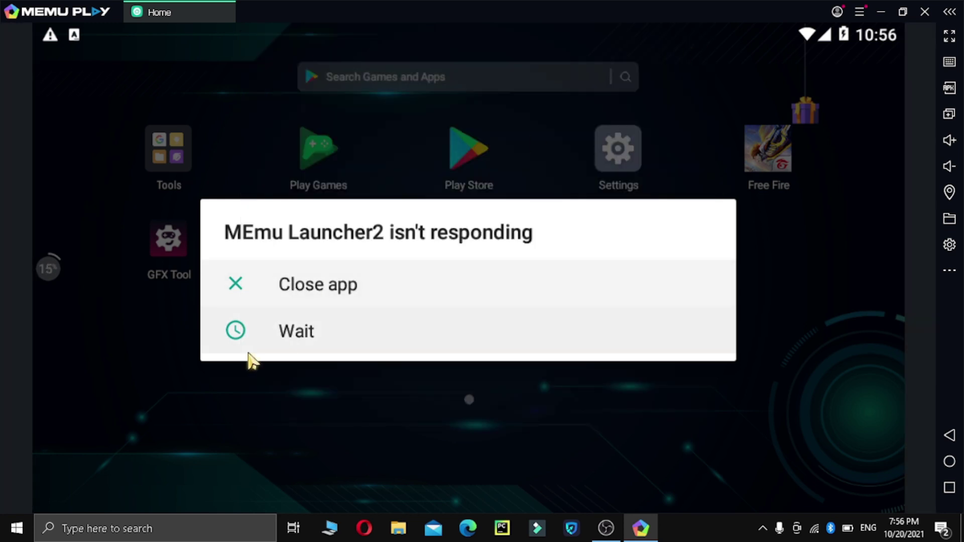
click(239, 331)
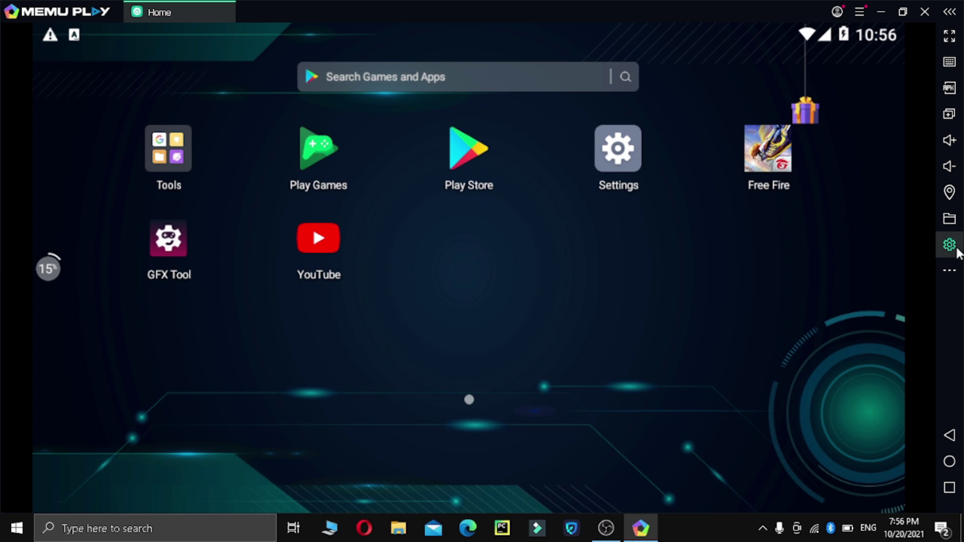
click(955, 250)
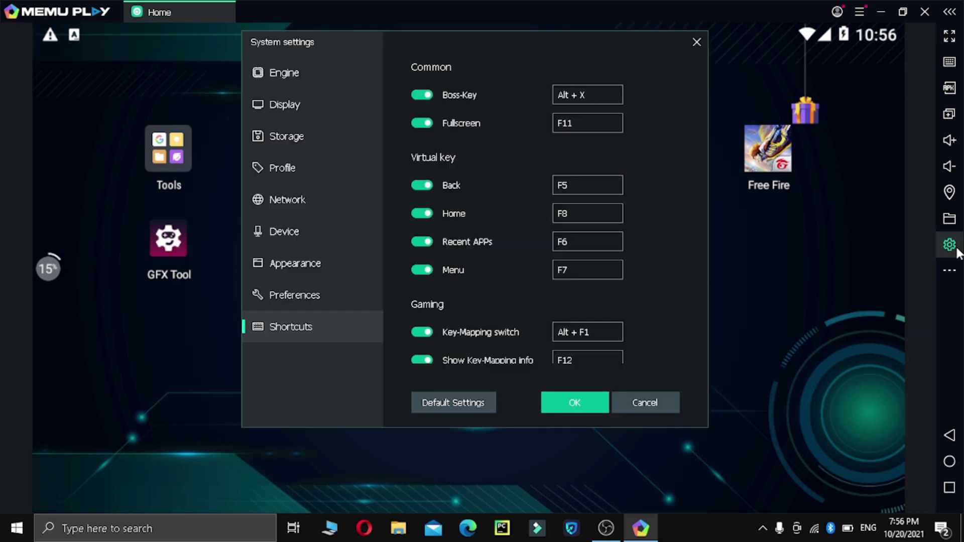
click(284, 87)
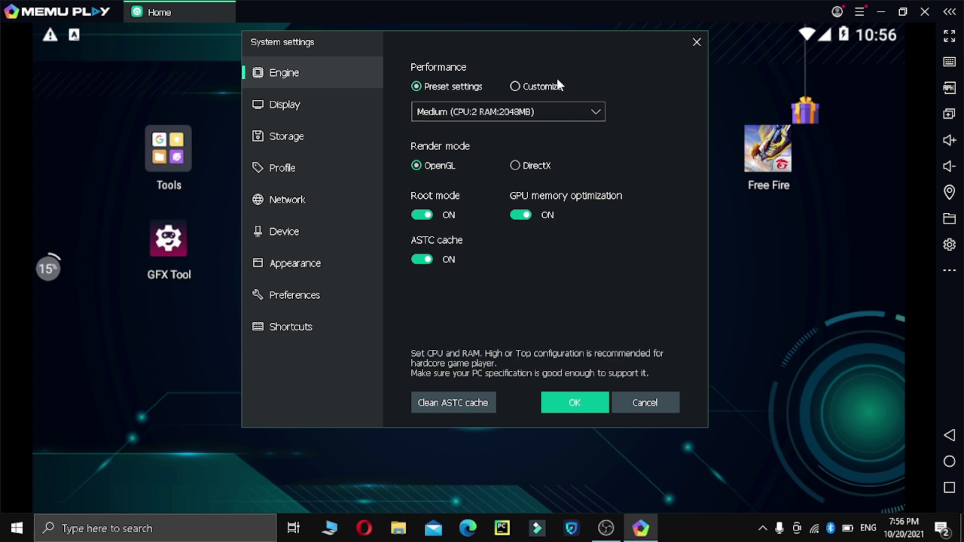
Step: Review the preset CPU and RAM configurations available for the emulator's performance
click(498, 111)
click(498, 111)
click(498, 111)
click(498, 111)
click(498, 112)
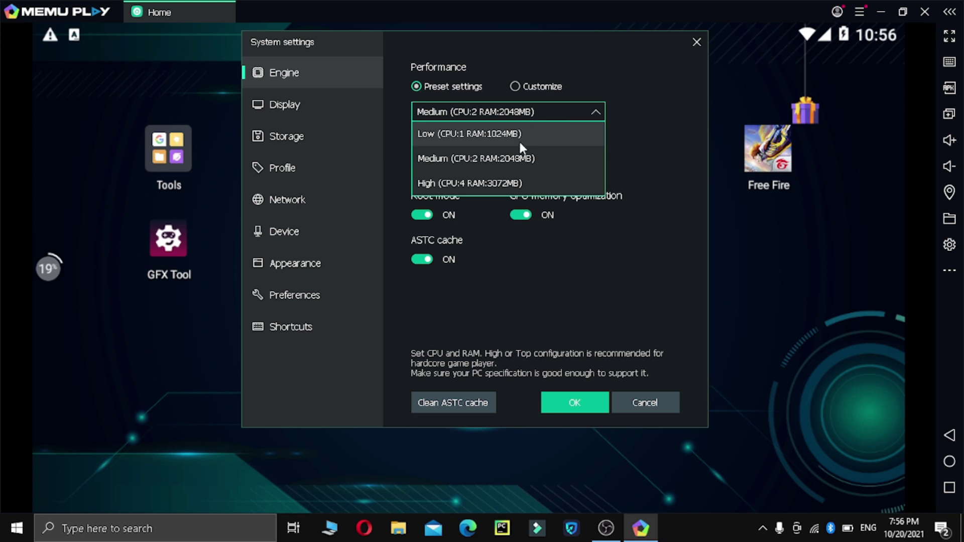
click(507, 115)
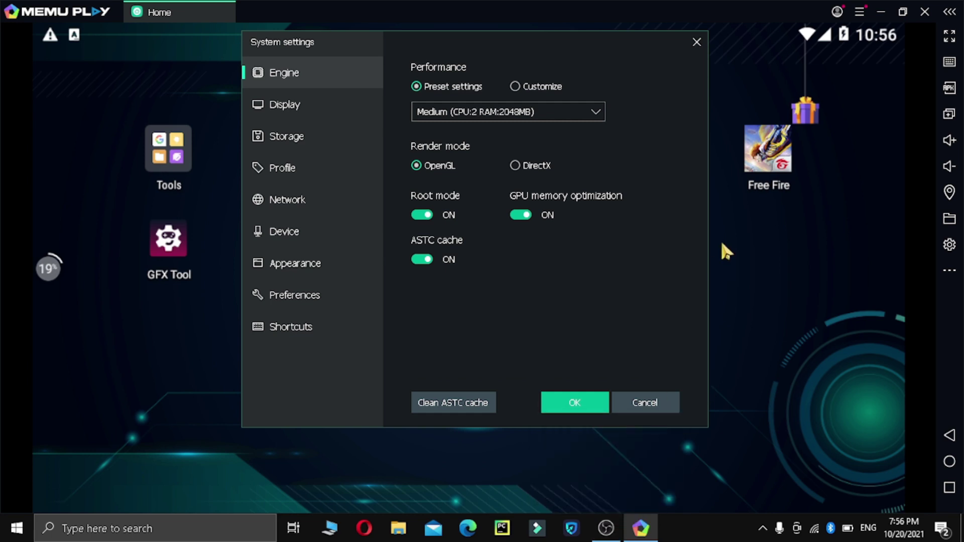
click(606, 528)
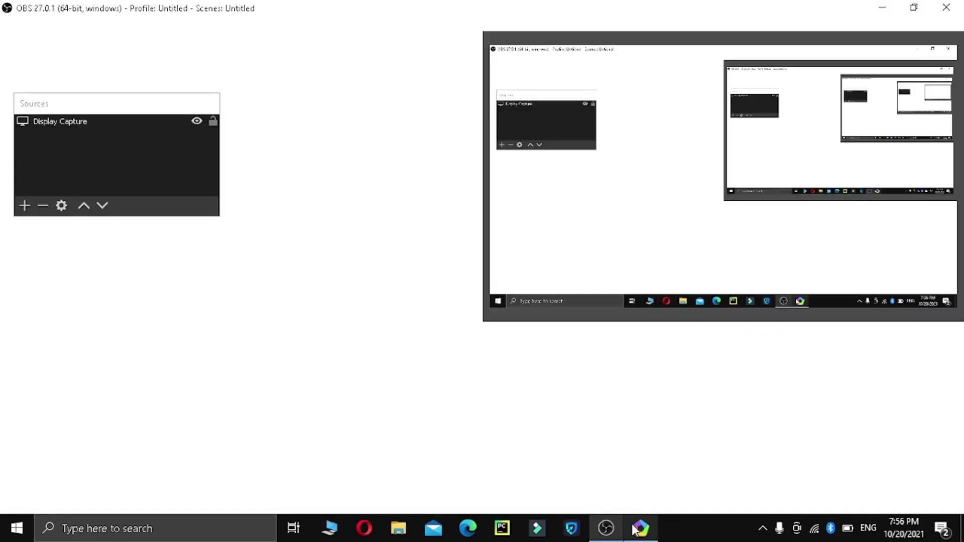
click(641, 530)
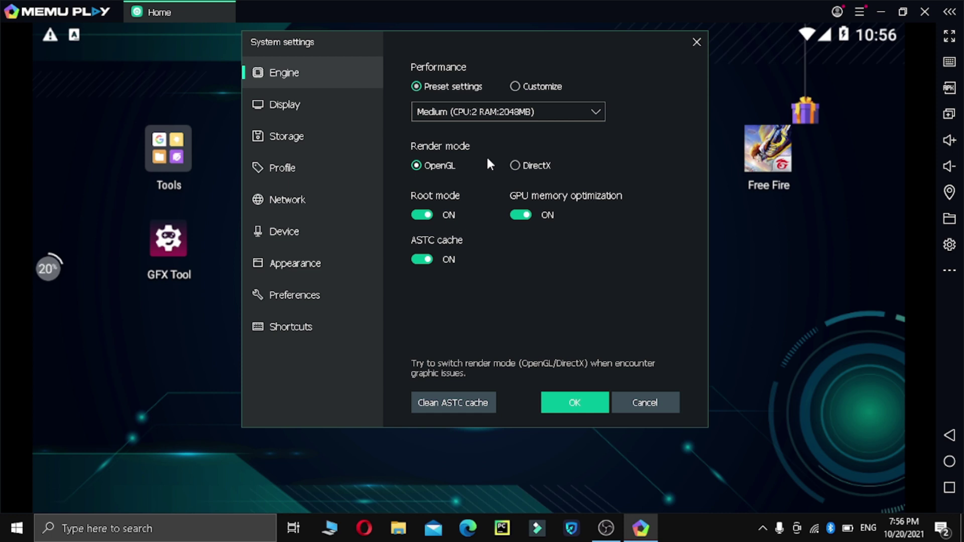
Step: Try DirectX as the render mode and switch it back to OpenGL
click(520, 165)
click(430, 168)
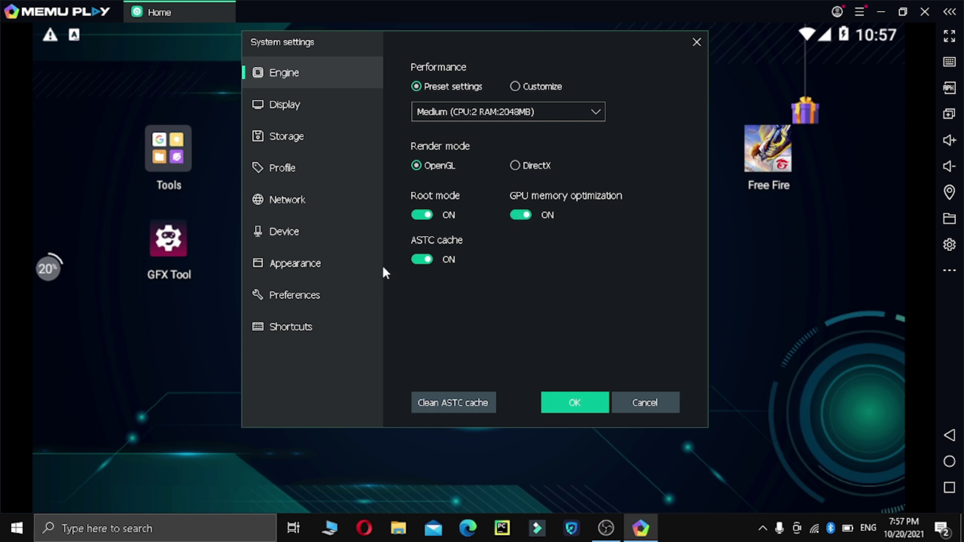
Step: Set the frame rate to 60 FPS in the Display settings
click(320, 116)
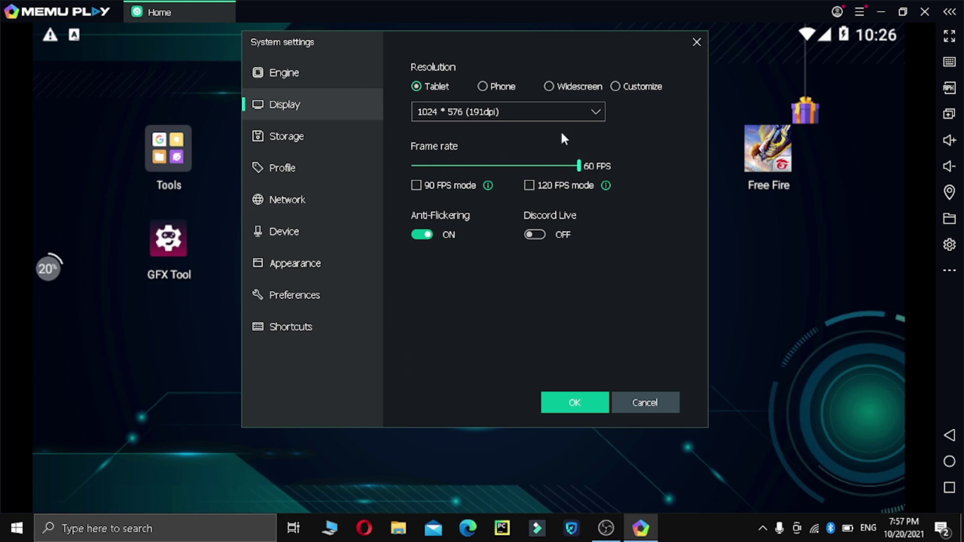
mouse_move(577, 165)
mouse_down()
mouse_move(567, 166)
mouse_move(580, 166)
mouse_up()
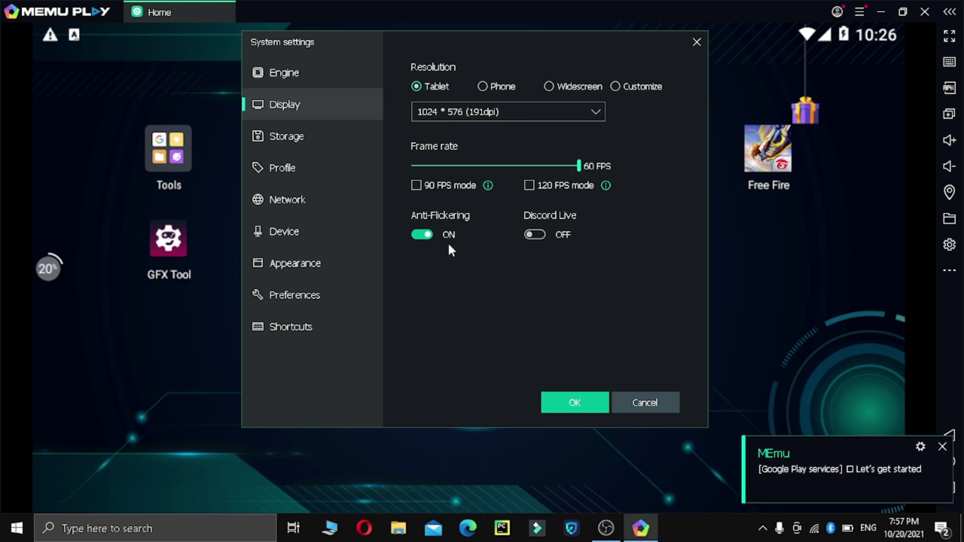
Step: Try Auto expand for disk management in the Storage settings and return it to Manual management
click(292, 137)
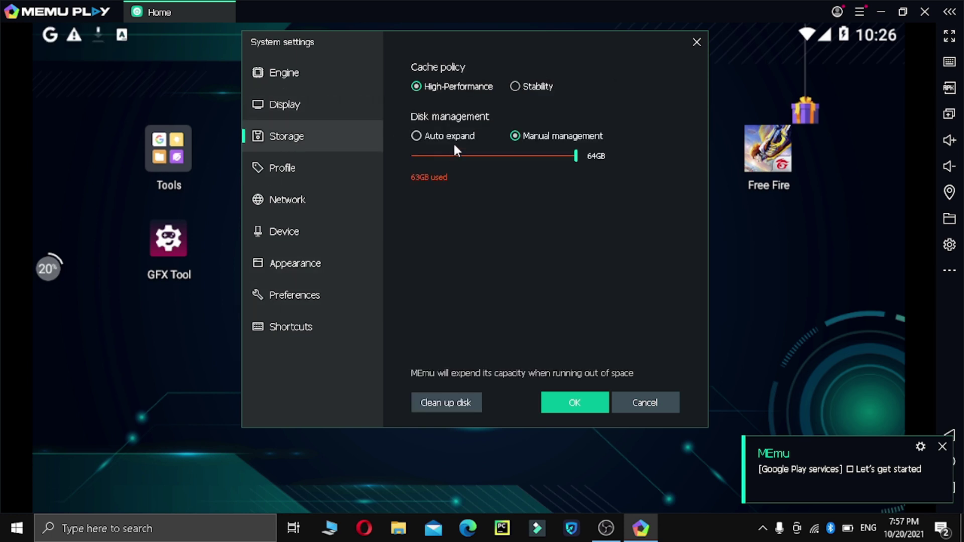
mouse_move(424, 78)
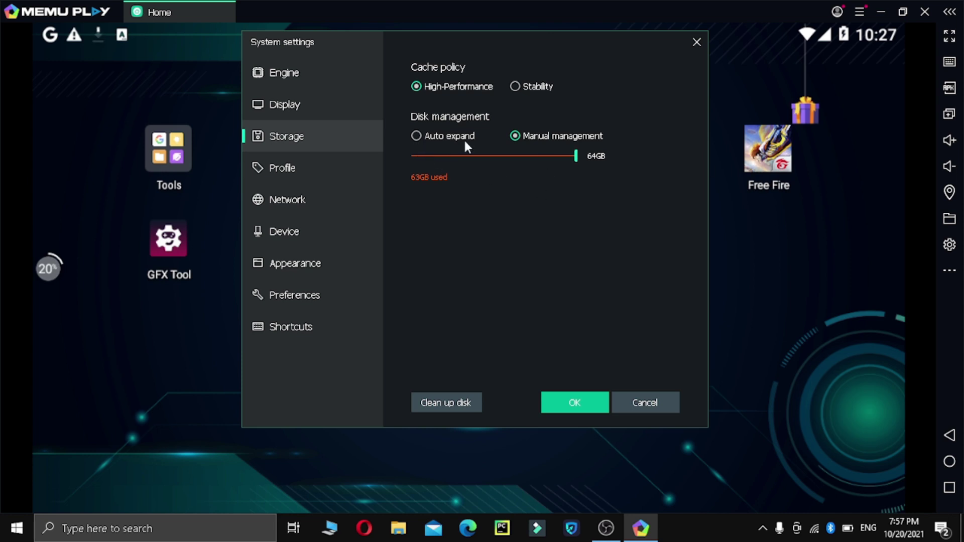
click(420, 132)
click(530, 135)
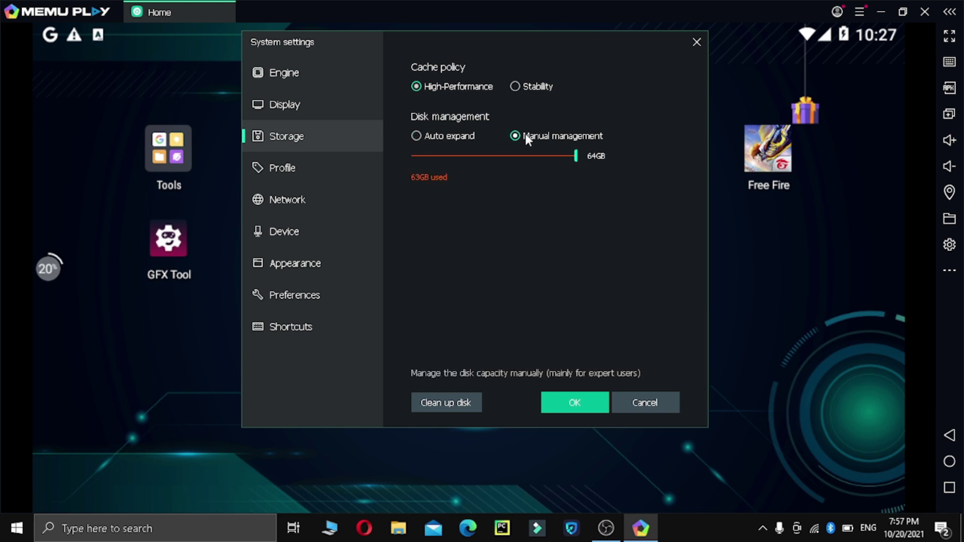
Step: Choose Google Pixel 2 as the default device model in the Profile settings
click(333, 175)
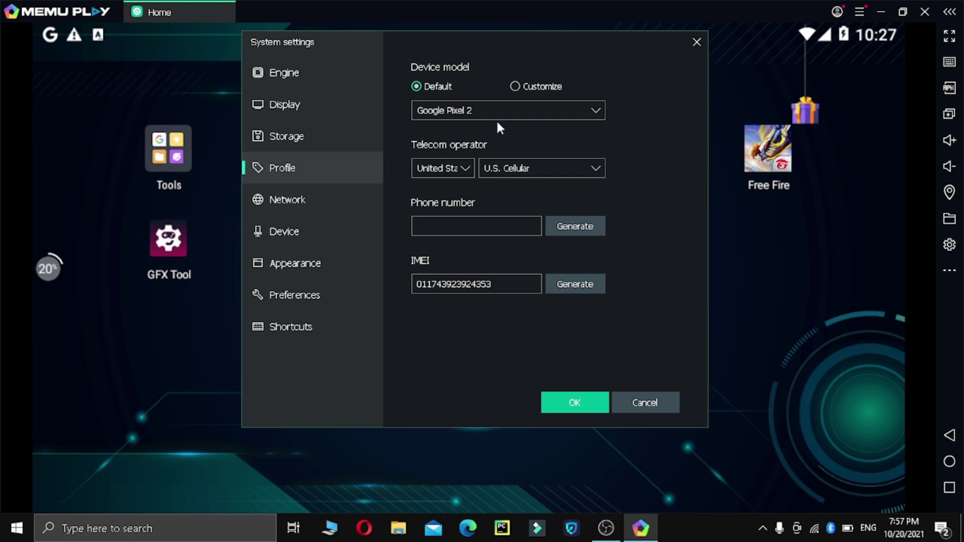
click(528, 111)
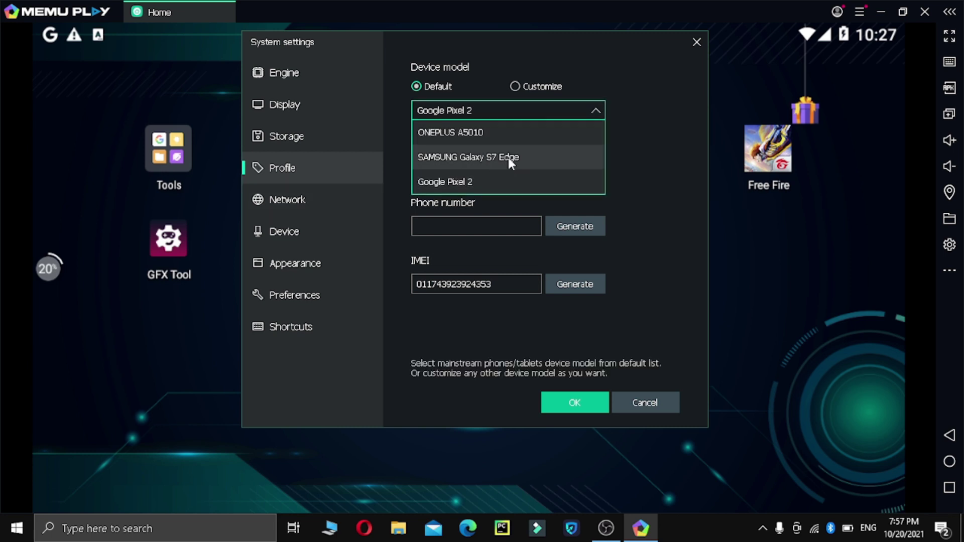
click(501, 181)
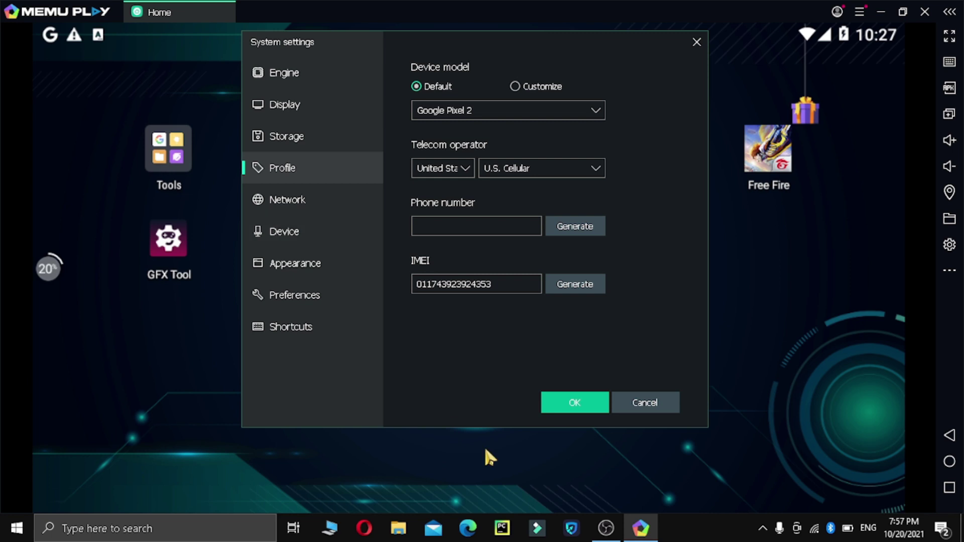
Step: Look through the Network, Device, Preferences, Appearance and Shortcuts sections of the system settings
click(336, 223)
click(346, 201)
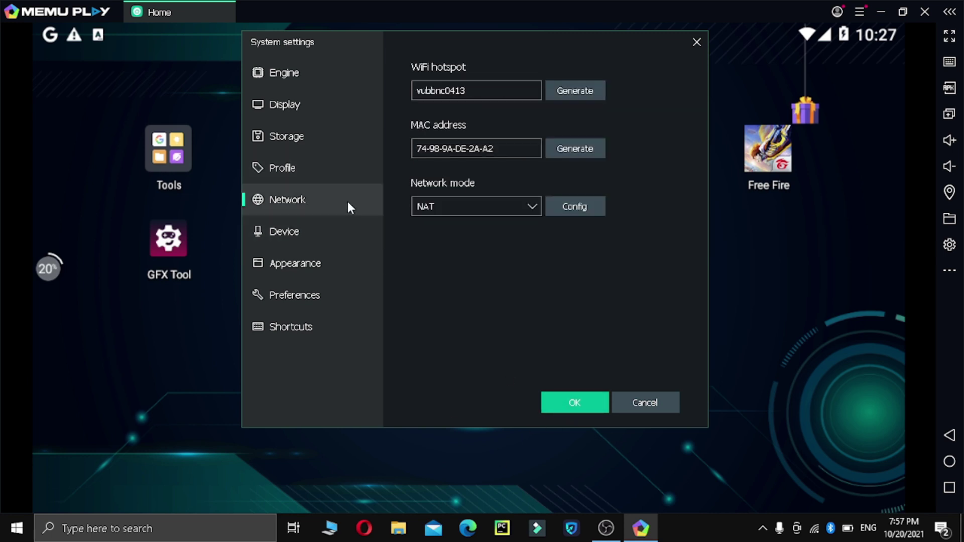
click(333, 240)
click(327, 296)
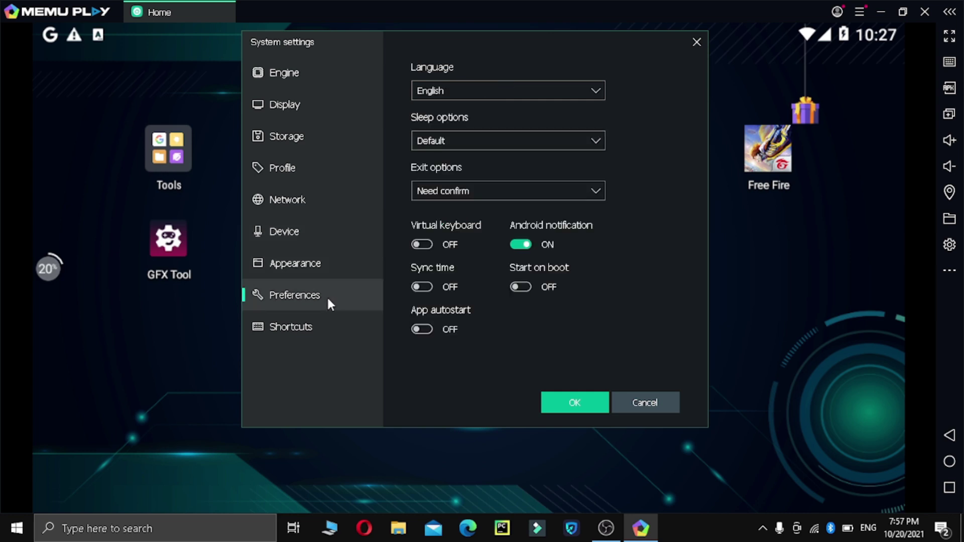
click(340, 273)
click(322, 322)
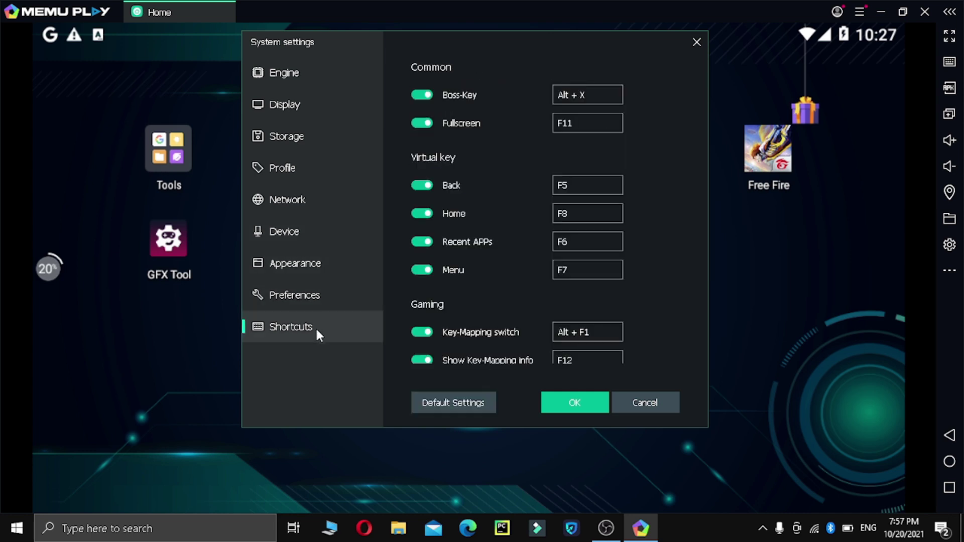
Step: Save the changes made in the system settings
click(585, 396)
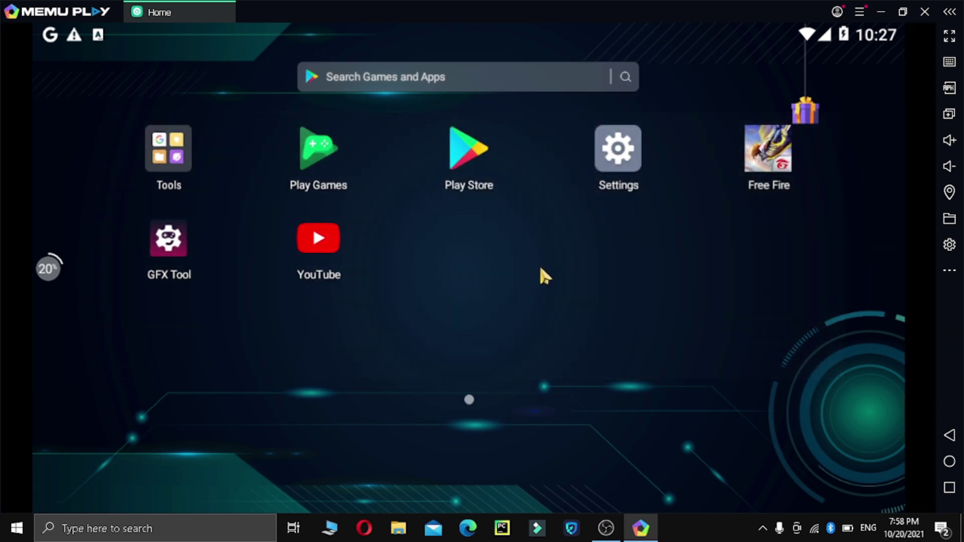
Step: Search the Play Store for "ff" to find the Free Fire game, and return to the emulator's home screen
click(469, 160)
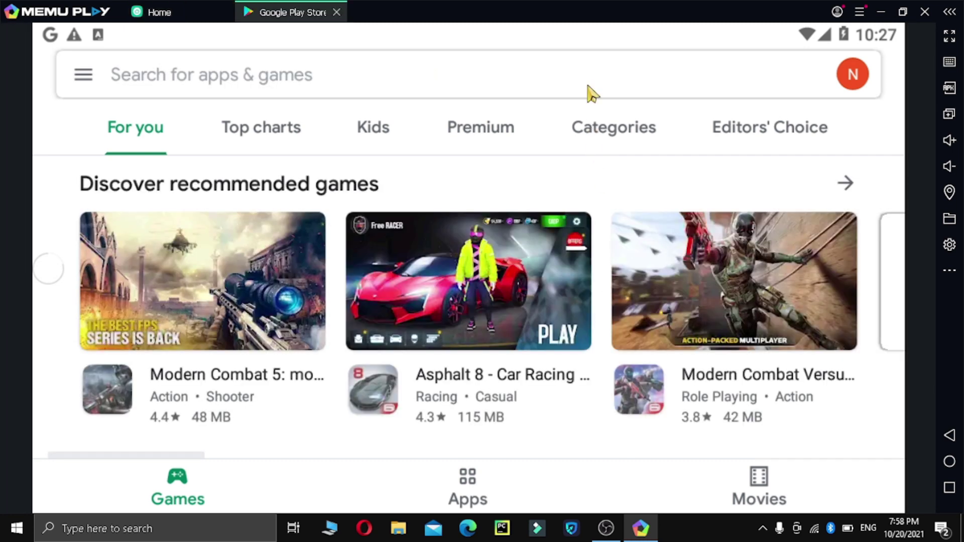
click(591, 93)
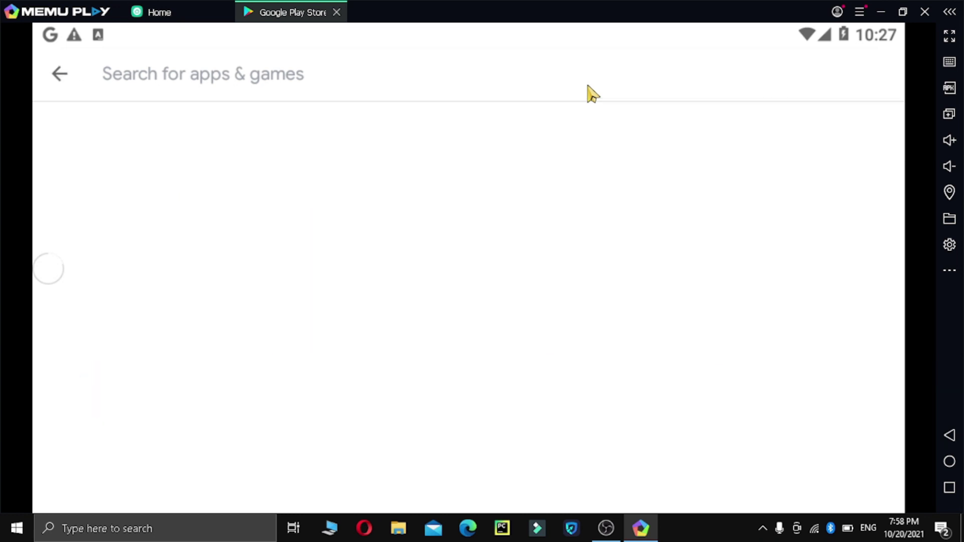
text(ff)
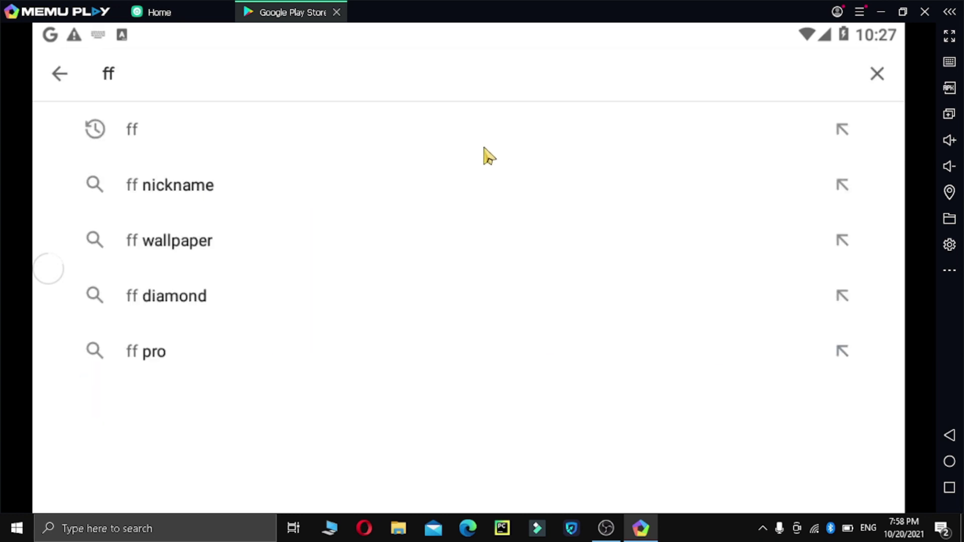
click(483, 138)
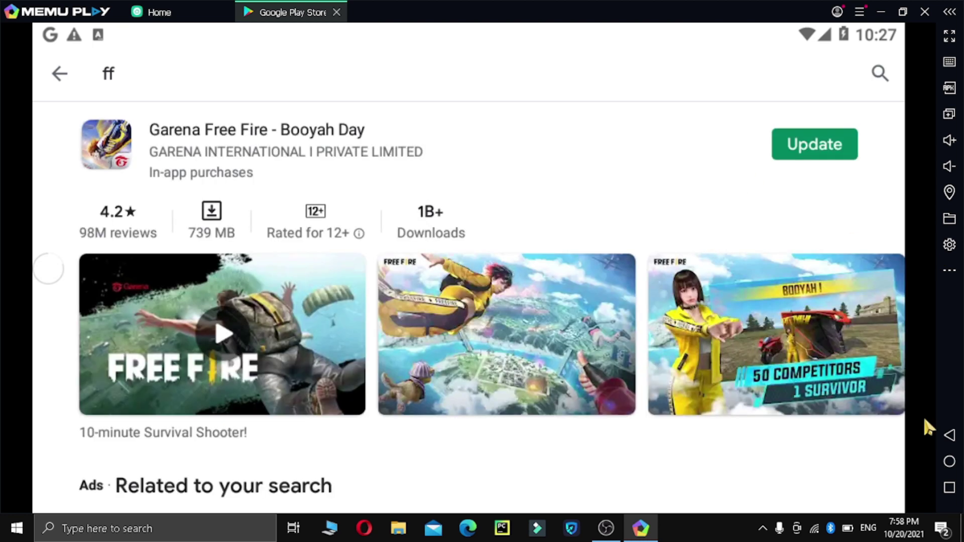
click(957, 473)
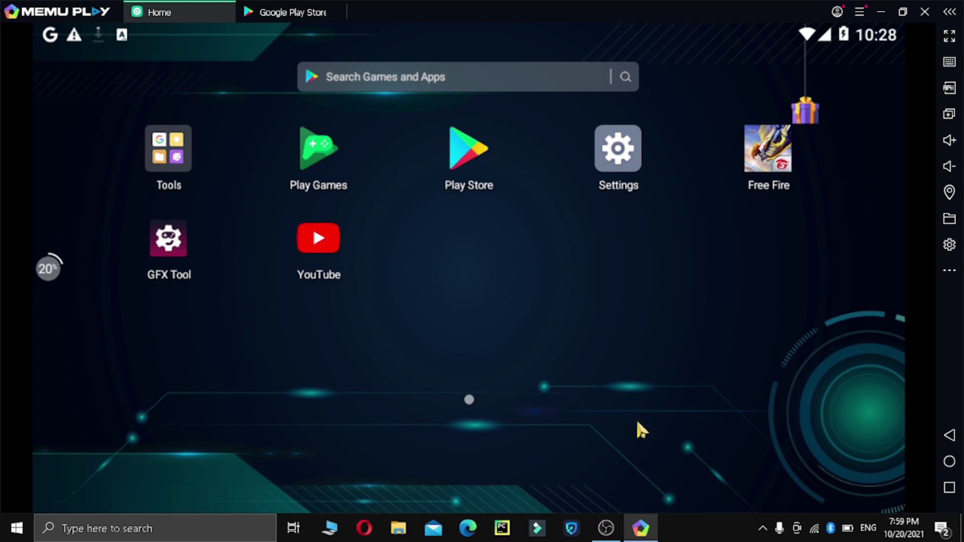
click(606, 529)
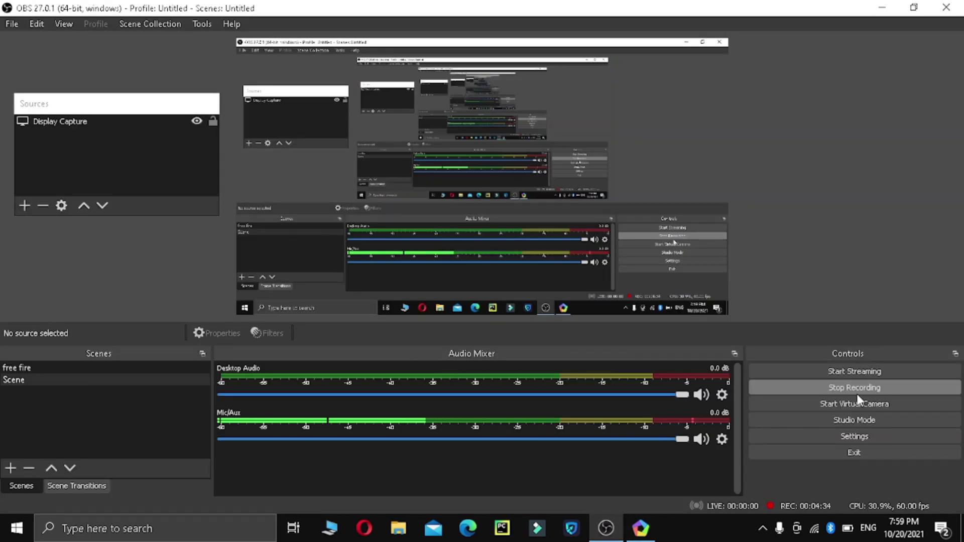